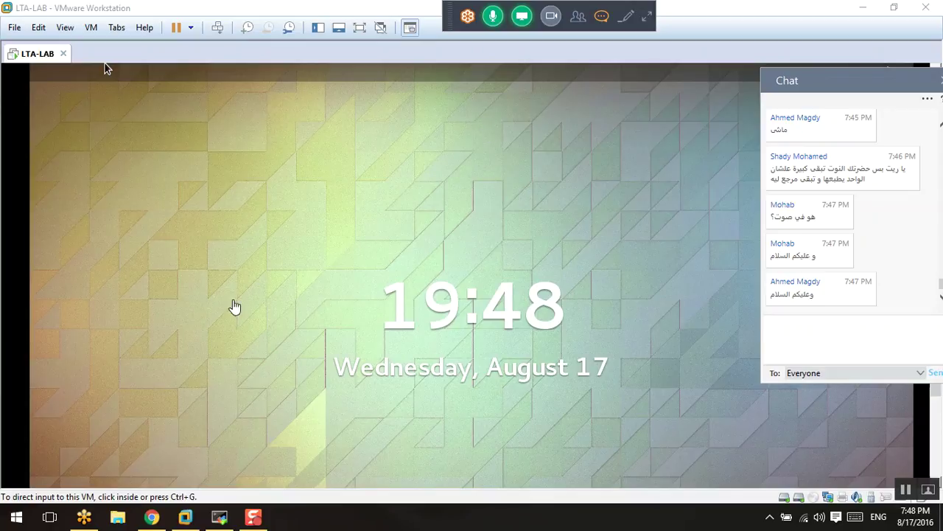
# Step: Switch to the MobaXterm terminal
pyautogui.click(219, 518)
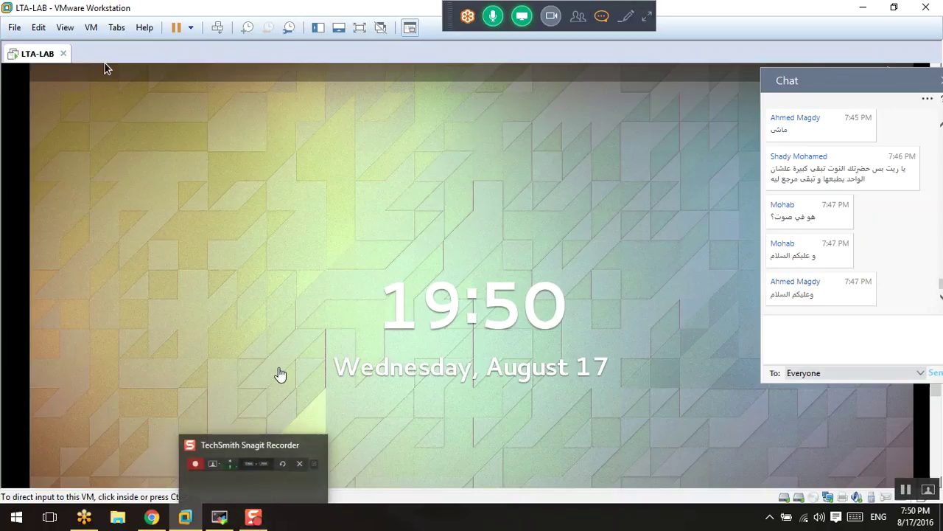
pyautogui.click(219, 517)
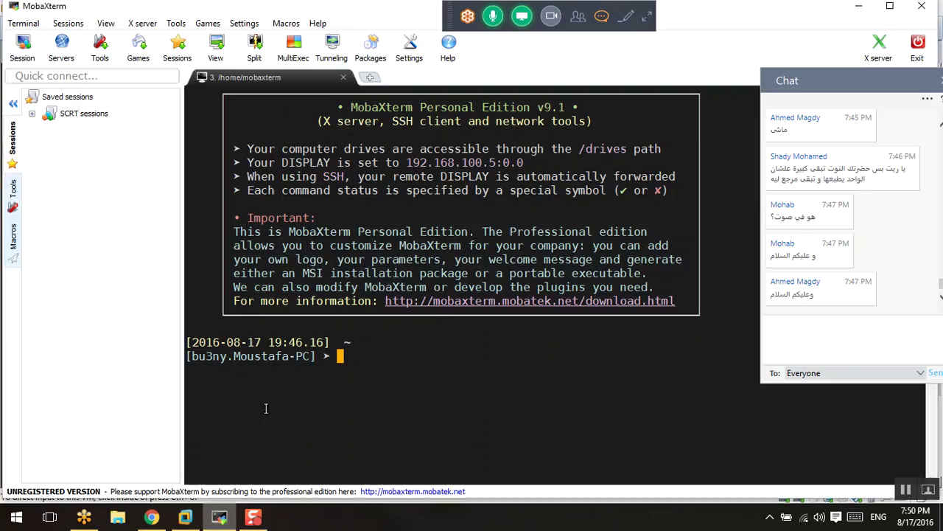
pyautogui.press('Up')
pyautogui.press('Return')
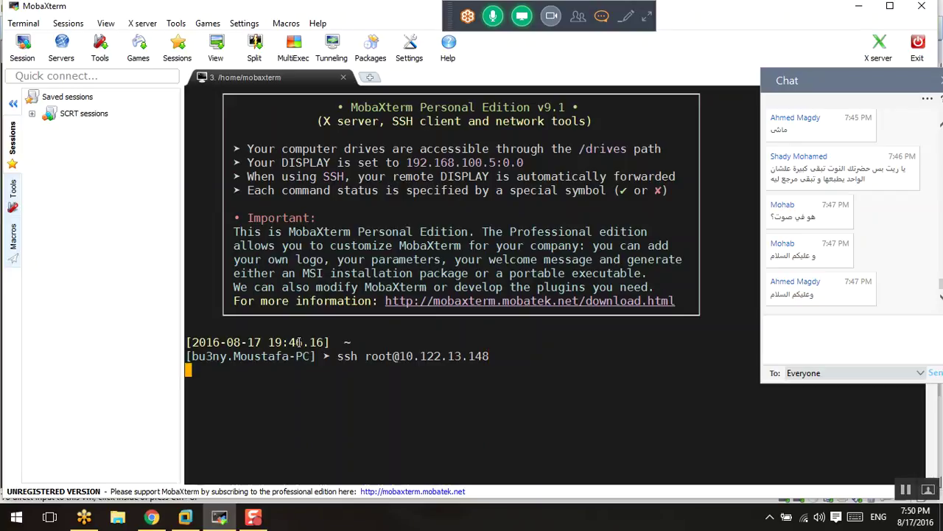
pyautogui.hotkey('ctrl', 'c')
# Step: Connect over SSH to 192.168.101.104 as root
pyautogui.press('Up')
pyautogui.press('Up')
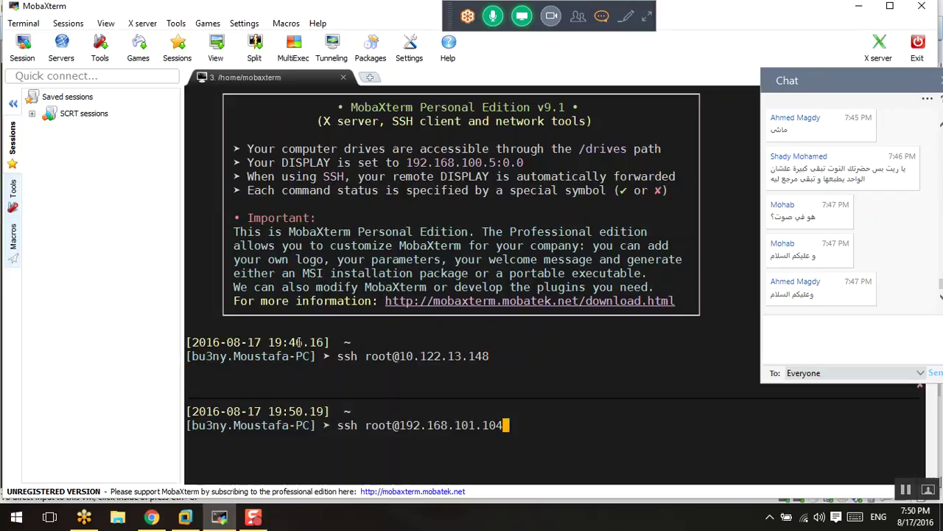
pyautogui.press('Return')
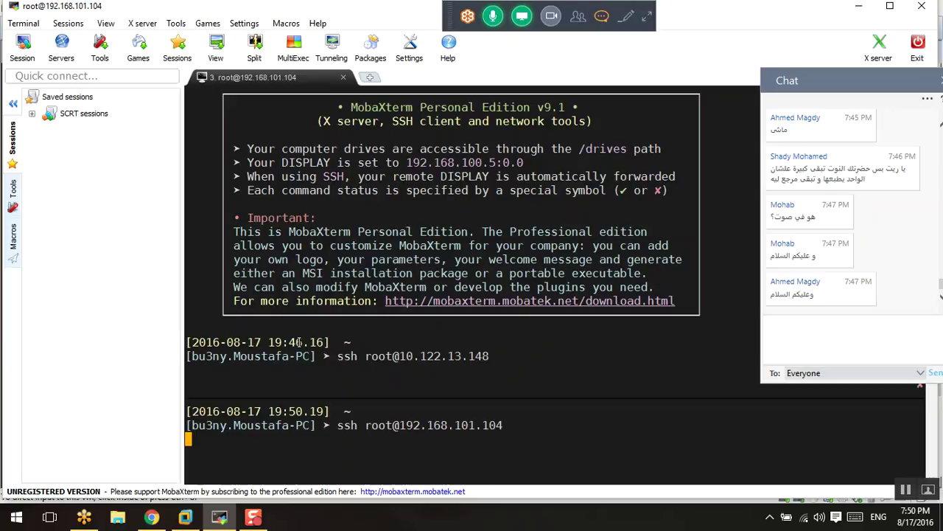
# Step: Make the terminal easier to read by collapsing the sidebar, clearing the screen and enlarging the text
pyautogui.click(13, 104)
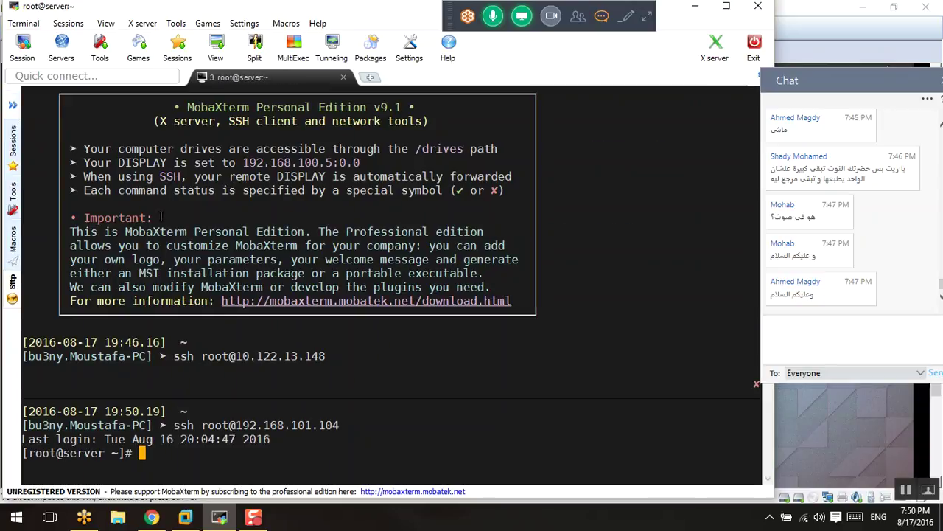
pyautogui.hotkey('ctrl', 'l')
pyautogui.scroll(4, 161, 216)
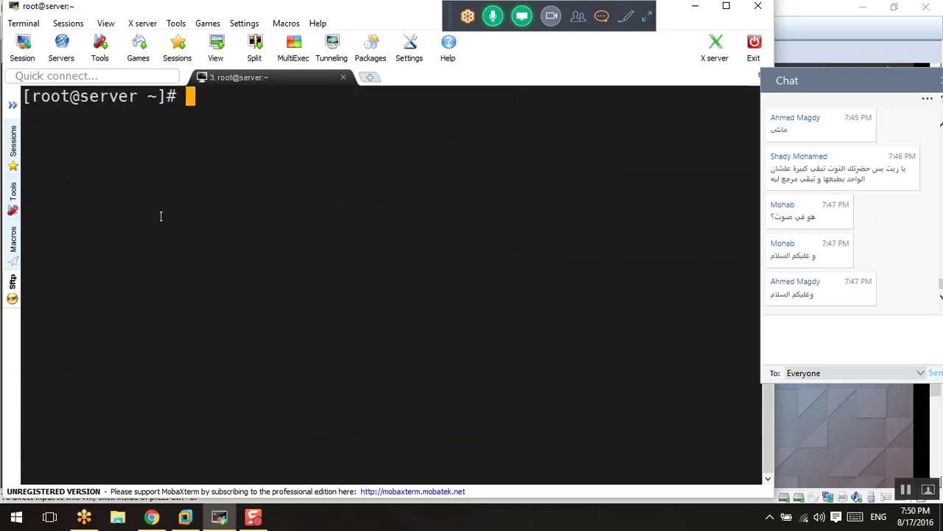
pyautogui.write('vim')
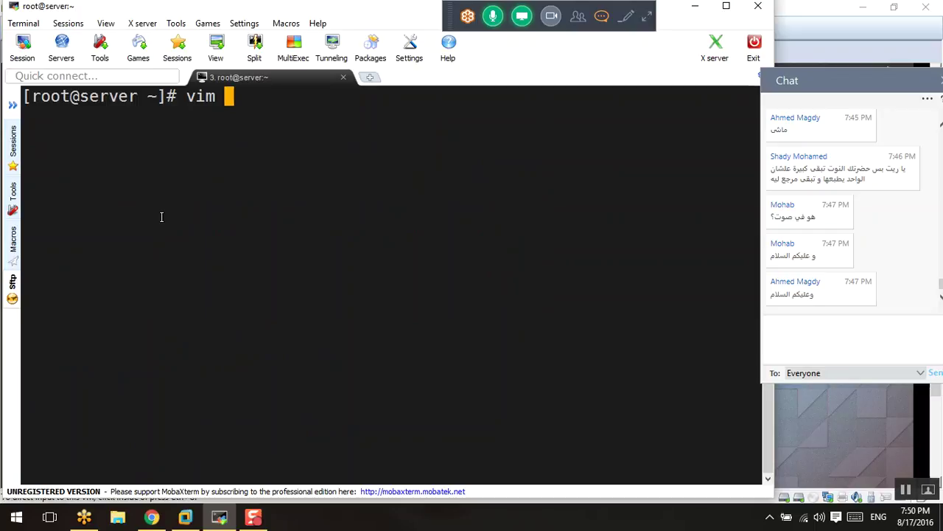
pyautogui.press('BackSpace')
pyautogui.press('BackSpace')
pyautogui.press('BackSpace')
pyautogui.press('BackSpace')
pyautogui.write('emacs')
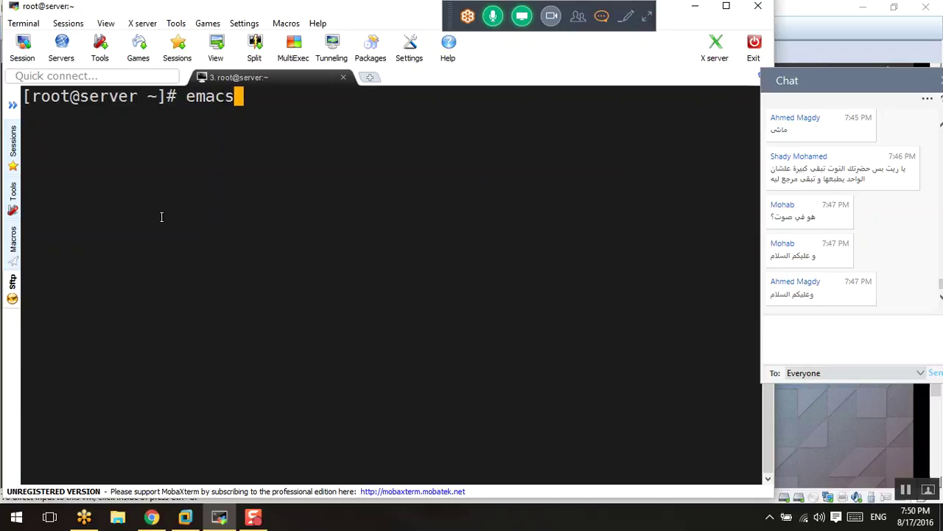
pyautogui.press('BackSpace')
pyautogui.press('BackSpace')
pyautogui.press('BackSpace')
pyautogui.press('BackSpace')
pyautogui.press('BackSpace')
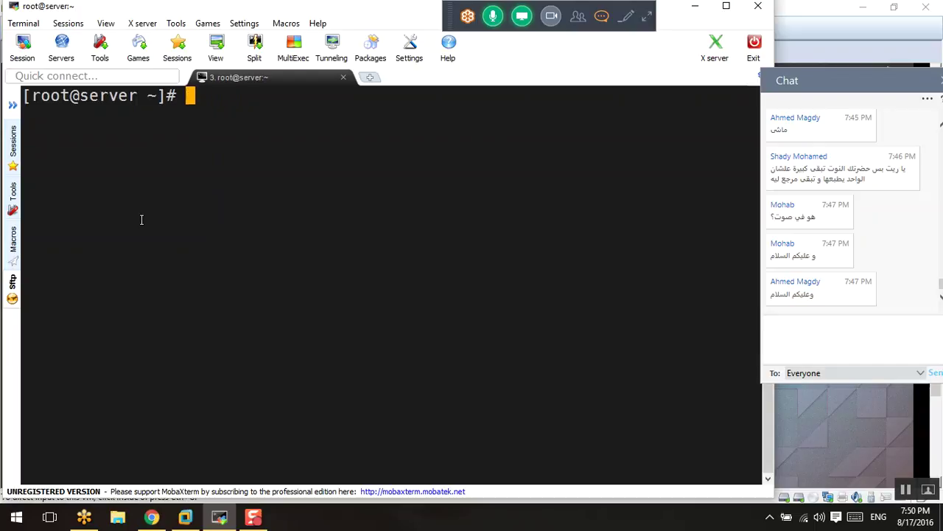
# Step: Enter vim at the shell prompt without running it
pyautogui.write('vim')
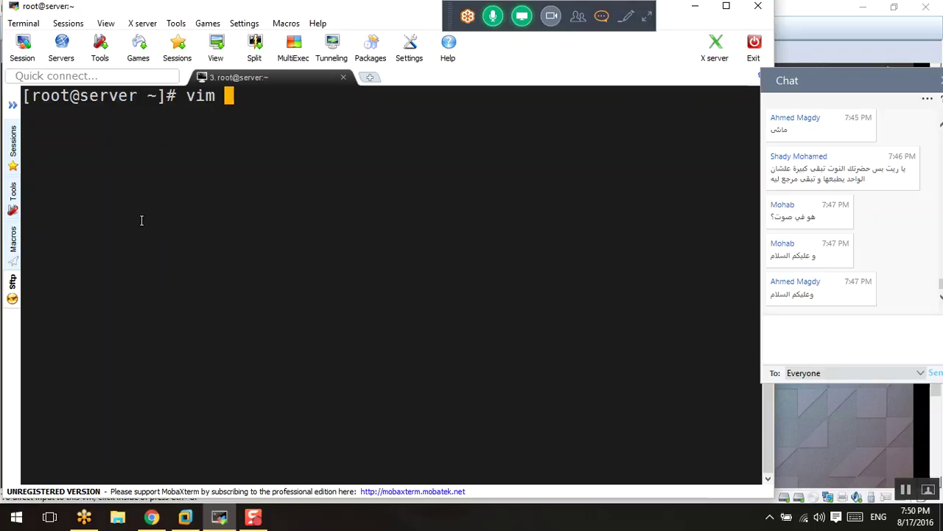
# Step: Launch Microsoft Word, create a blank document and turn on inking with the pen
pyautogui.press('super')
pyautogui.write('wor')
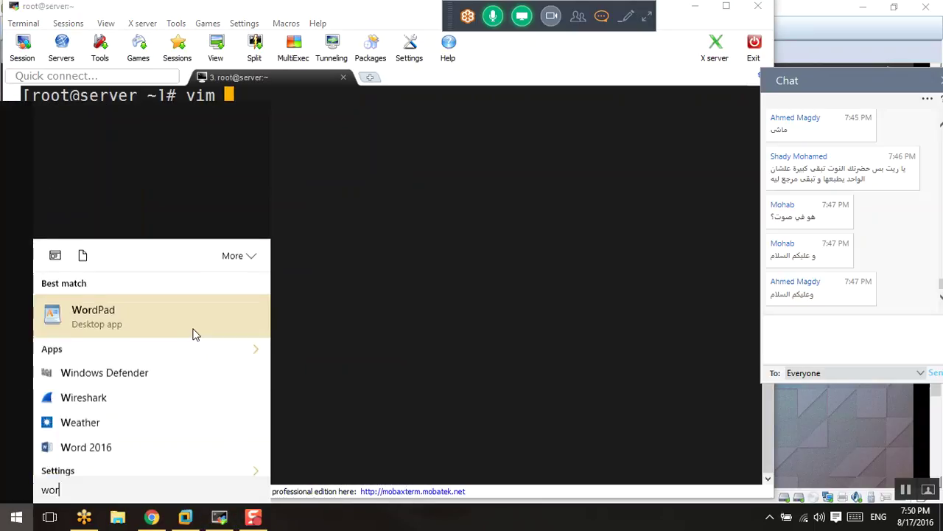
pyautogui.write('d')
pyautogui.press('Return')
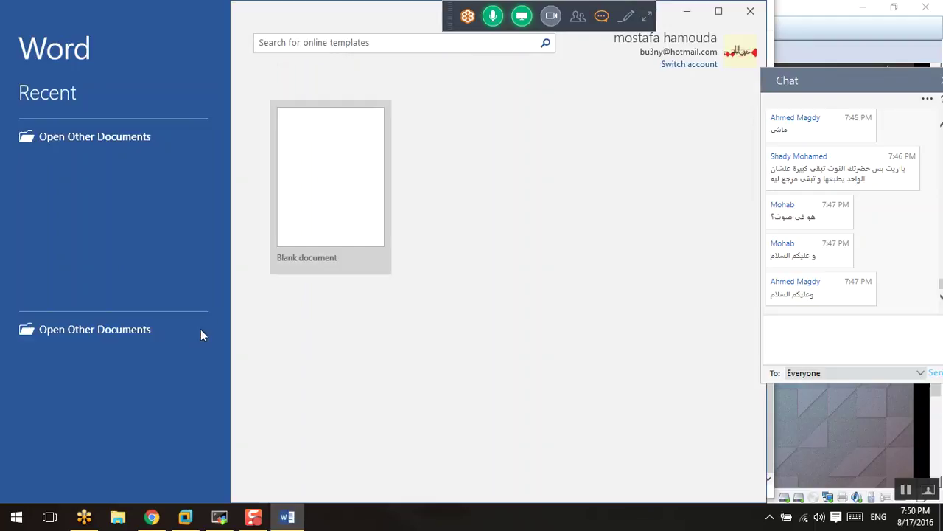
pyautogui.click(361, 232)
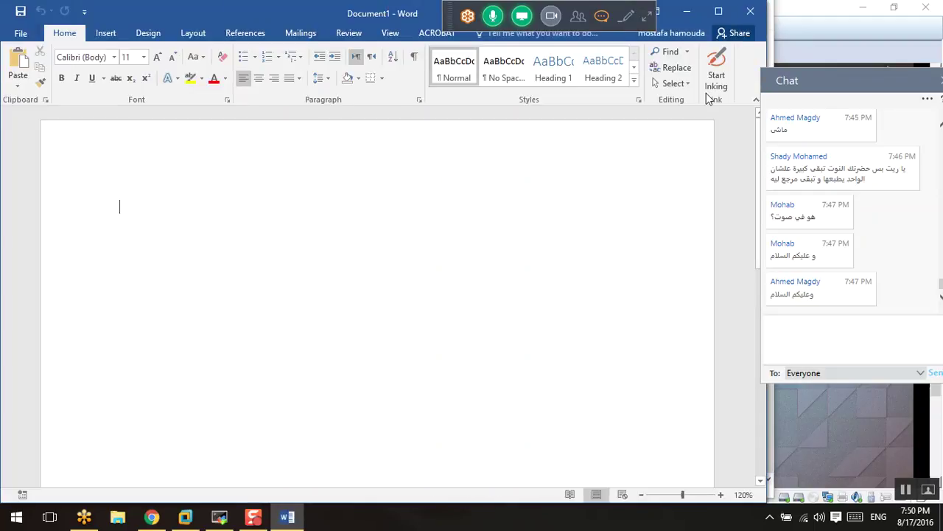
pyautogui.click(716, 70)
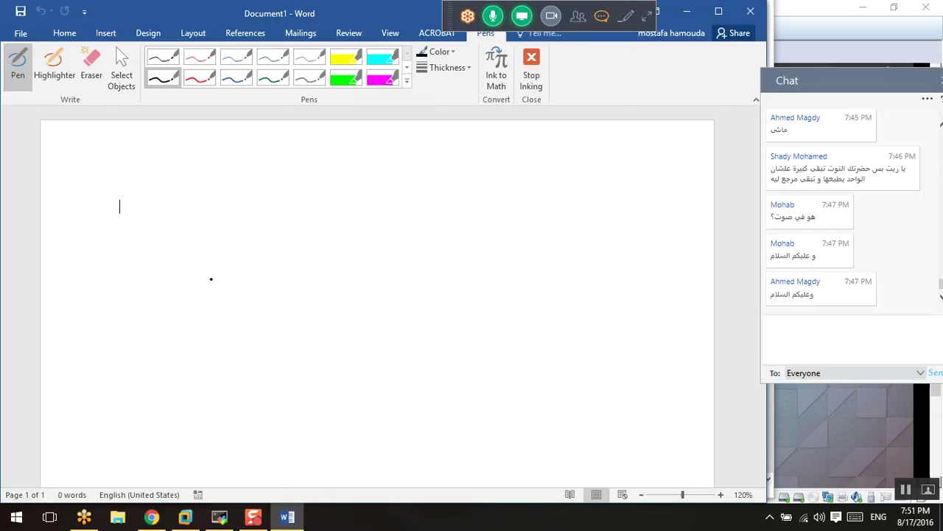
# Step: Handwrite "vi" near the top centre of the page and "visual editor" to its upper left, underlining that phrase's first two letters
pyautogui.moveTo(312, 176)
pyautogui.mouseDown()
pyautogui.moveTo(308, 196)
pyautogui.moveTo(282, 179)
pyautogui.moveTo(333, 193)
pyautogui.moveTo(335, 210)
pyautogui.mouseUp()
pyautogui.click(332, 165)
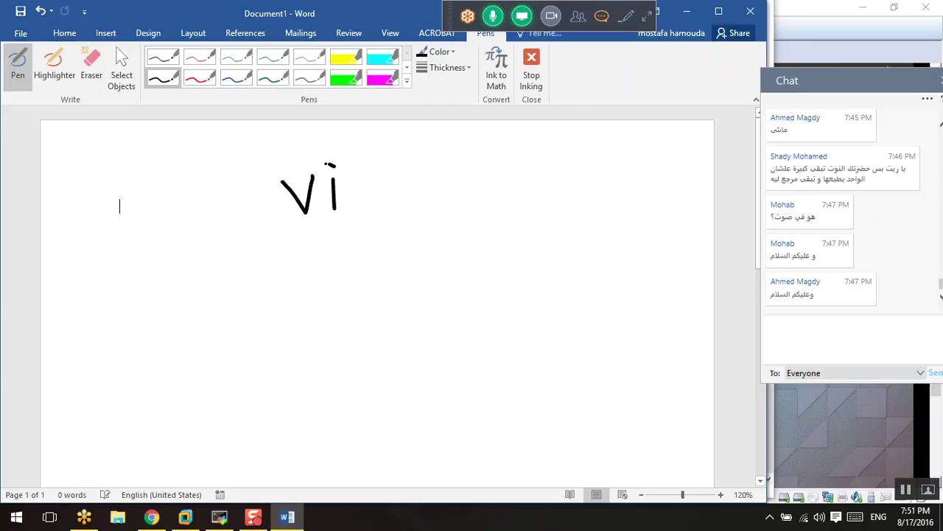
pyautogui.moveTo(63, 141)
pyautogui.mouseDown()
pyautogui.moveTo(81, 140)
pyautogui.moveTo(88, 168)
pyautogui.moveTo(174, 166)
pyautogui.mouseUp()
pyautogui.click(84, 138)
pyautogui.moveTo(100, 179)
pyautogui.mouseDown()
pyautogui.moveTo(72, 186)
pyautogui.moveTo(99, 180)
pyautogui.mouseUp()
pyautogui.moveTo(181, 152)
pyautogui.mouseDown()
pyautogui.moveTo(193, 162)
pyautogui.moveTo(245, 152)
pyautogui.mouseUp()
pyautogui.moveTo(236, 142); pyautogui.dragTo(270, 132)
# Step: Extend the handwritten "vi" heading to "vi/vim" and underline the whole heading
pyautogui.moveTo(366, 165); pyautogui.dragTo(337, 236)
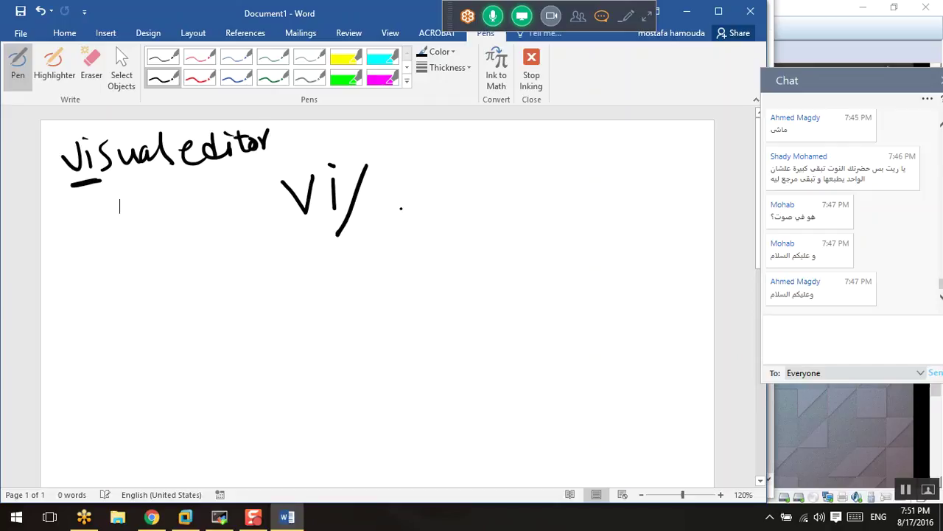
pyautogui.moveTo(377, 189)
pyautogui.mouseDown()
pyautogui.moveTo(396, 185)
pyautogui.moveTo(413, 215)
pyautogui.moveTo(432, 190)
pyautogui.moveTo(463, 209)
pyautogui.mouseUp()
pyautogui.click(404, 184)
pyautogui.click(364, 236)
pyautogui.moveTo(287, 239); pyautogui.dragTo(492, 229)
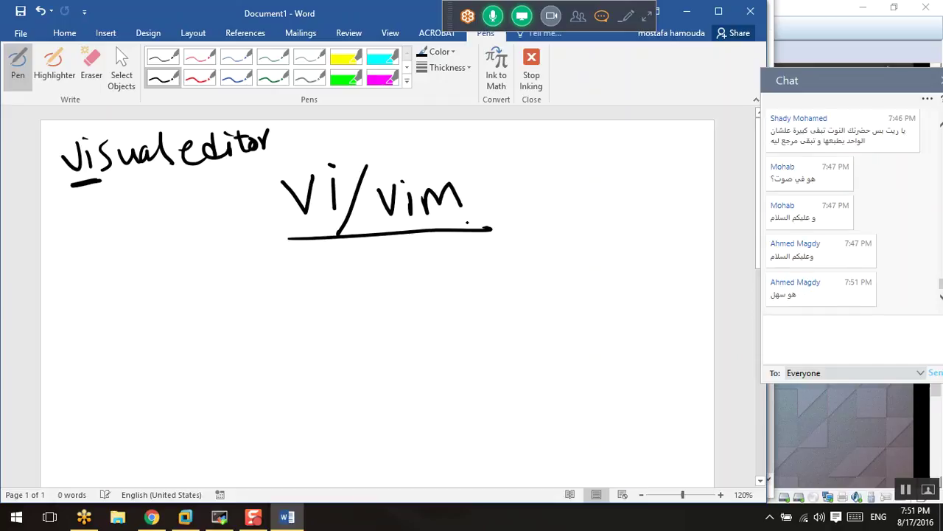